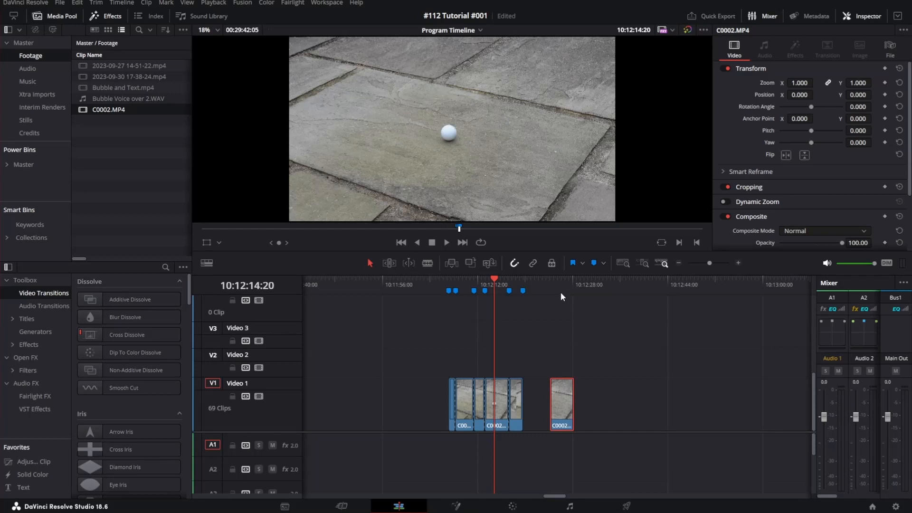
# - Open the isolated C0002.MP4 timeline clip in Fusion and reposition its MediaIn1 and MediaOut1 nodes lower in the node graph
pyautogui.click(560, 286)
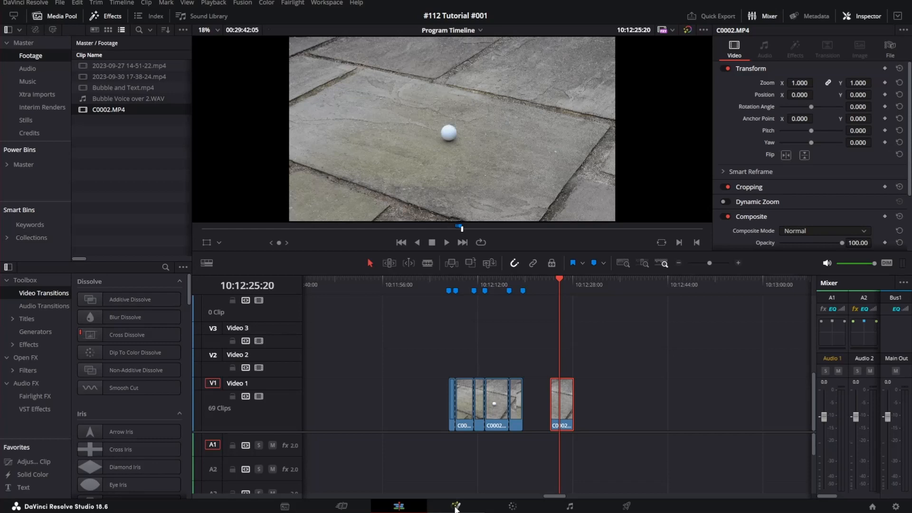
pyautogui.click(455, 506)
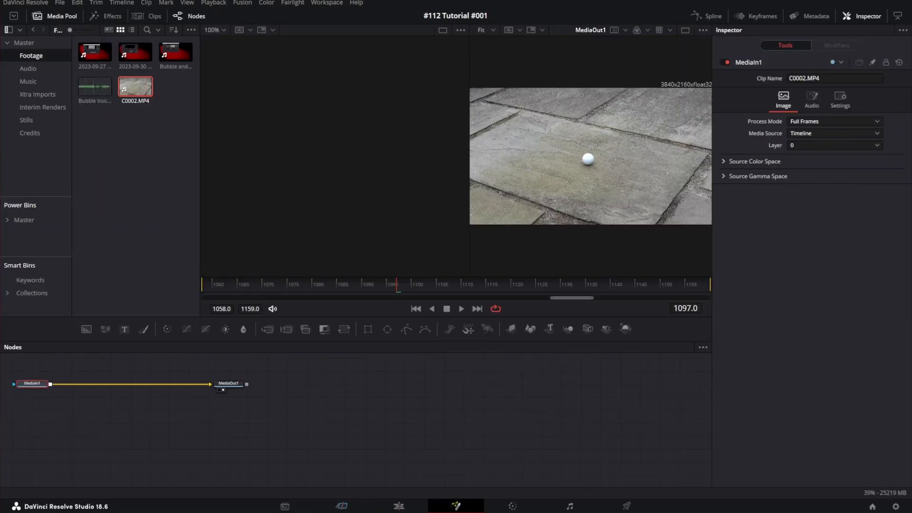
pyautogui.moveTo(24, 386); pyautogui.dragTo(211, 453)
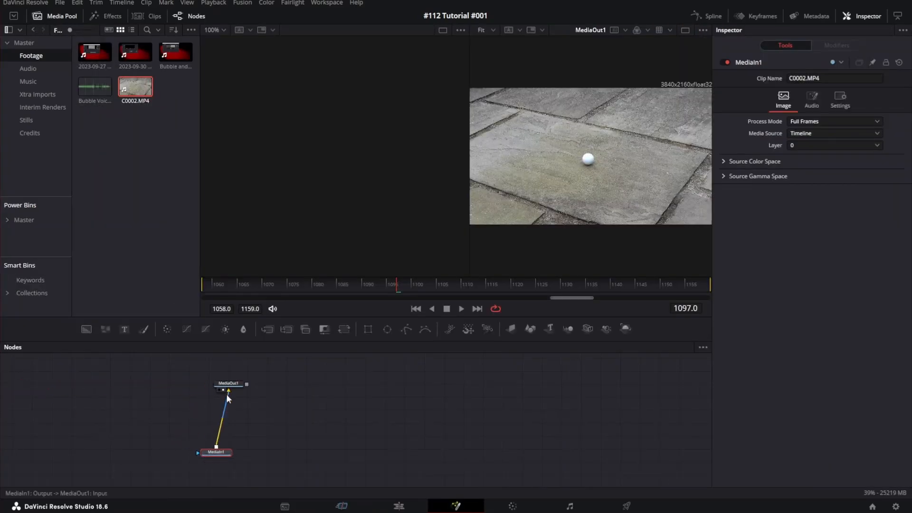
pyautogui.moveTo(232, 385); pyautogui.dragTo(387, 457)
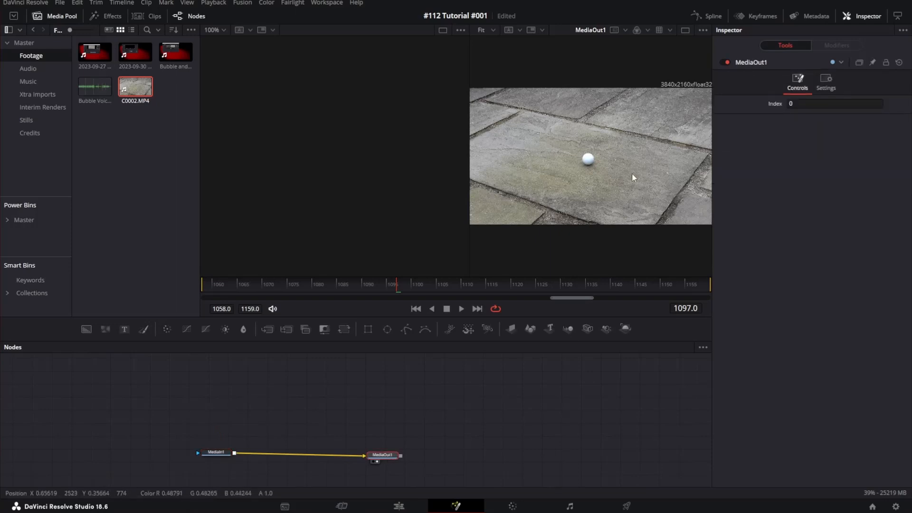
# - Insert a Tracker node between MediaIn1 and MediaOut1, leaving some space after MediaIn1
pyautogui.click(209, 453)
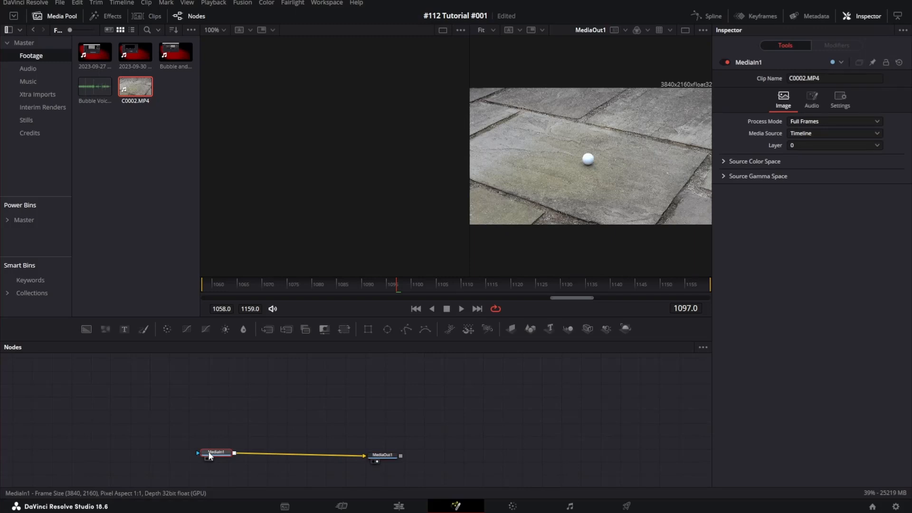
pyautogui.hotkey('shift', 'space')
pyautogui.write('Tracker')
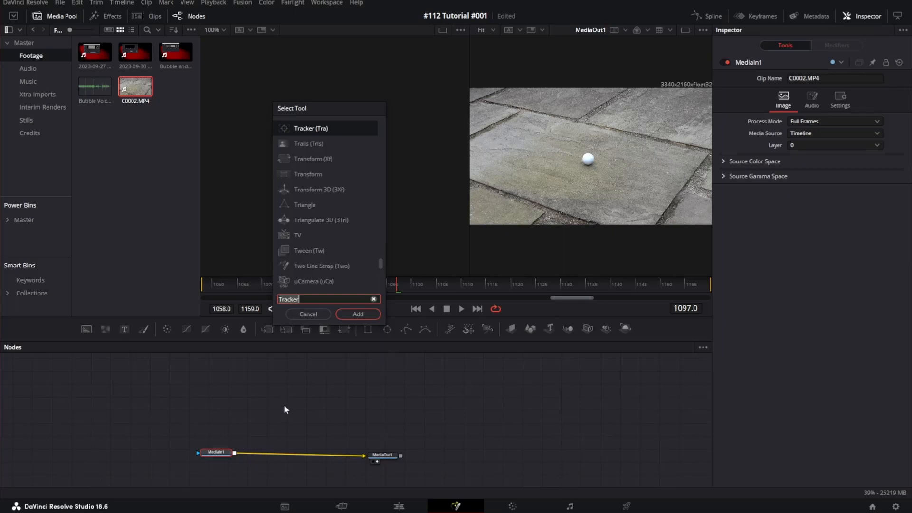
pyautogui.click(302, 302)
pyautogui.press('BackSpace')
pyautogui.press('BackSpace')
pyautogui.press('BackSpace')
pyautogui.press('BackSpace')
pyautogui.press('BackSpace')
pyautogui.press('BackSpace')
pyautogui.press('BackSpace')
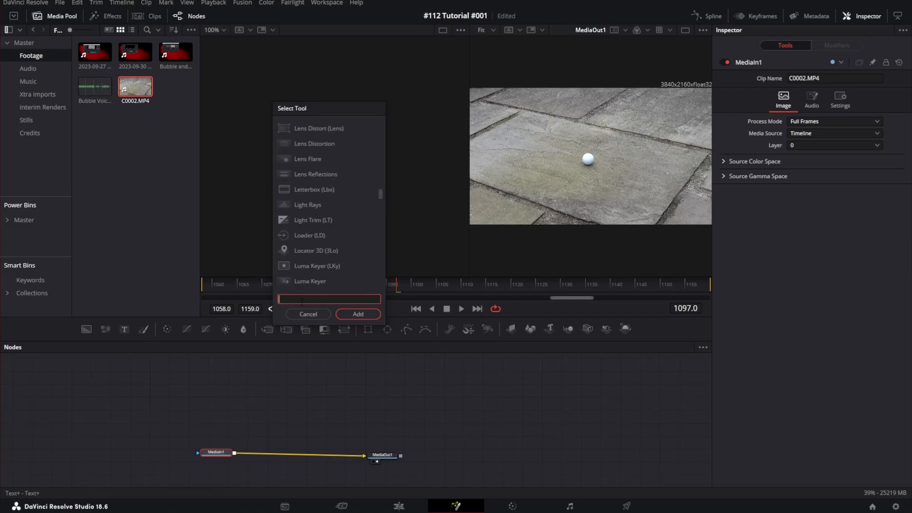
pyautogui.moveTo(379, 194)
pyautogui.mouseDown()
pyautogui.moveTo(385, 130)
pyautogui.moveTo(353, 283)
pyautogui.mouseUp()
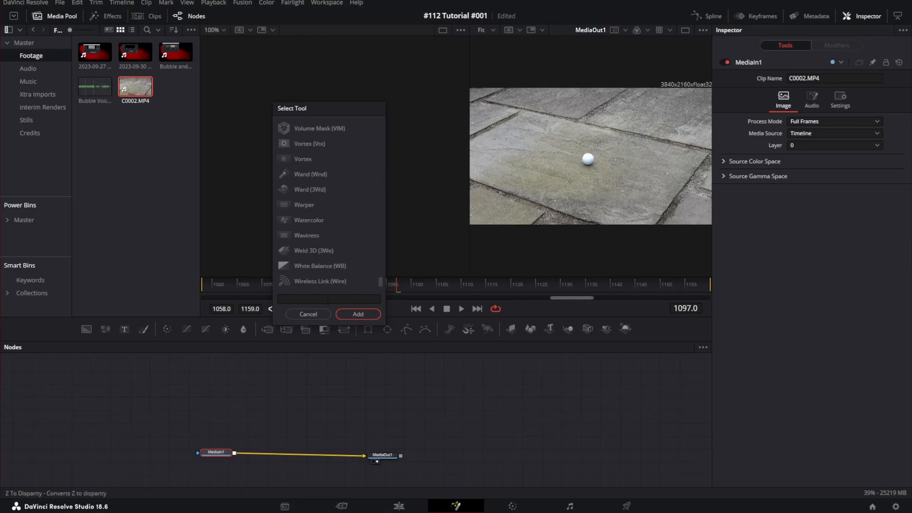
pyautogui.click(297, 302)
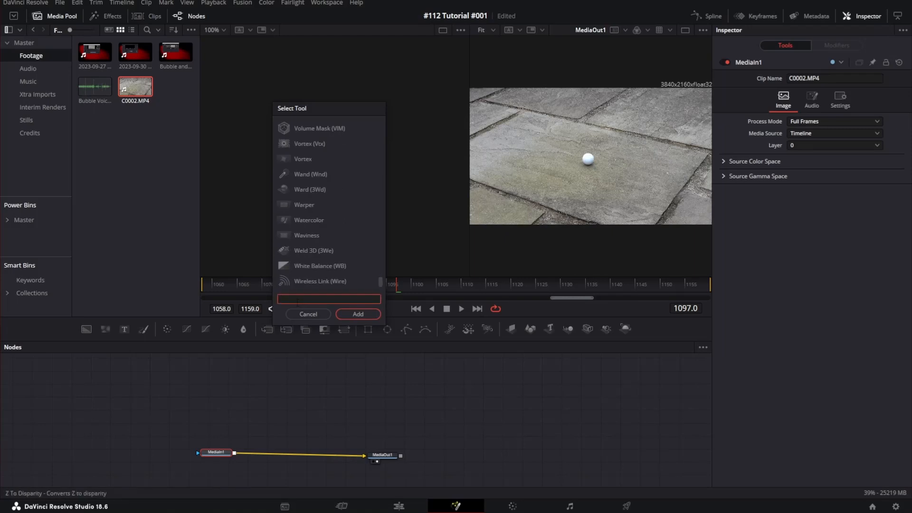
pyautogui.write('tr')
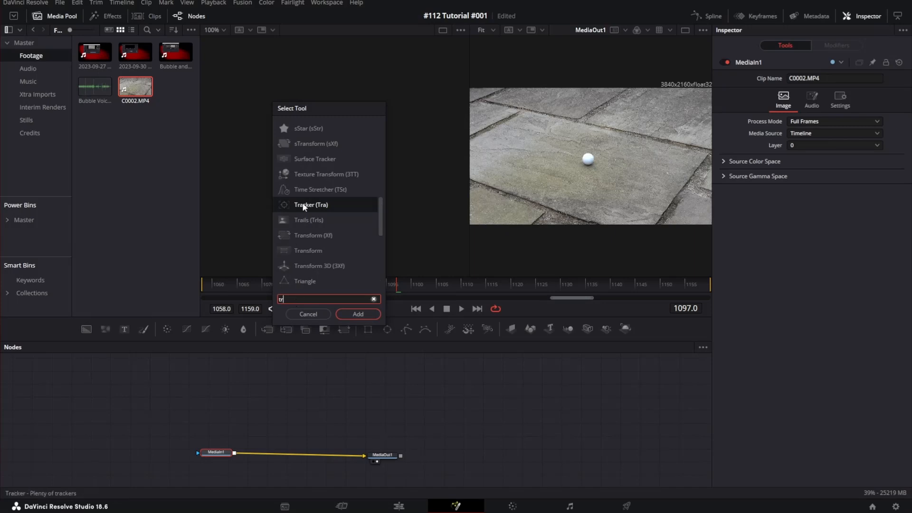
pyautogui.write('acker')
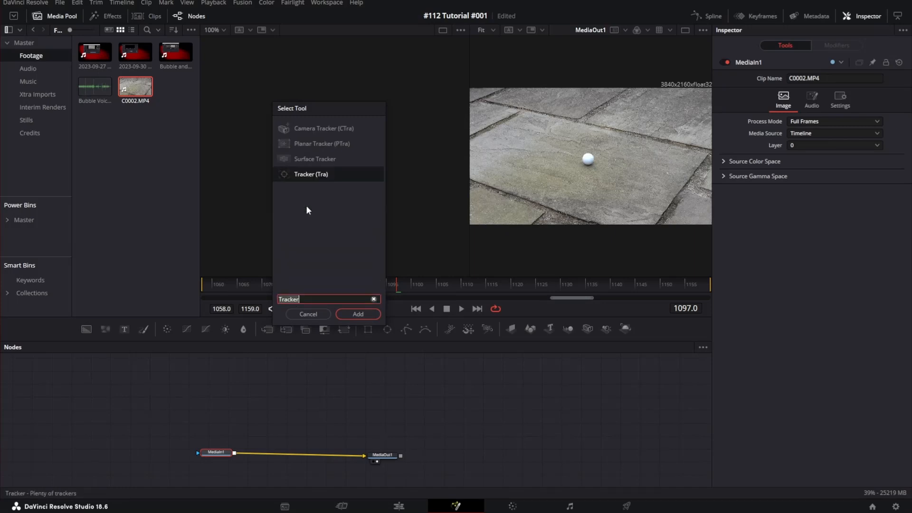
pyautogui.click(357, 314)
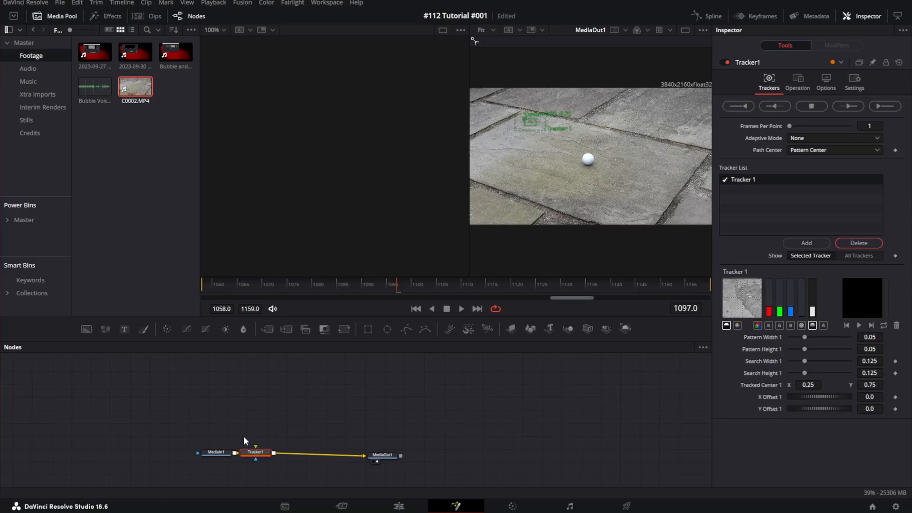
pyautogui.moveTo(251, 456); pyautogui.dragTo(273, 456)
# - Scrub through the clip to its last frame, 1159, and place the Tracker 1 pattern box on the white ball
pyautogui.moveTo(397, 287); pyautogui.dragTo(186, 300)
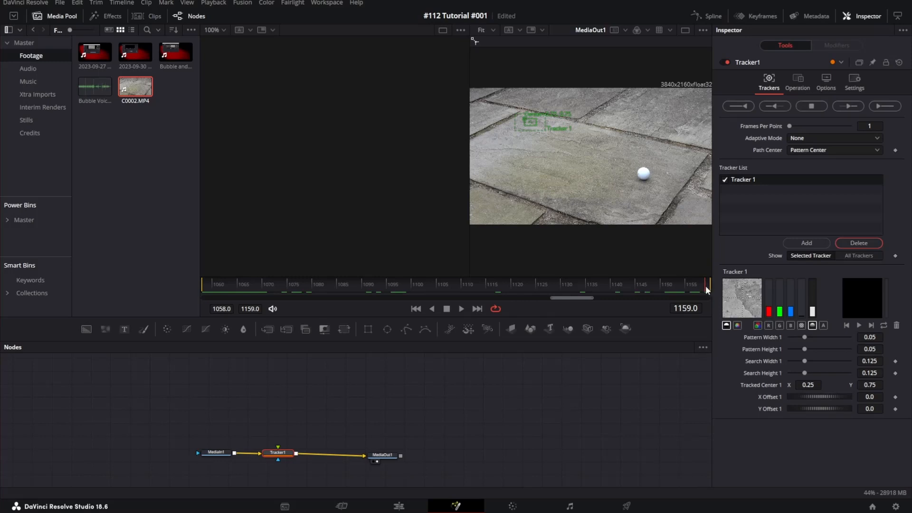
pyautogui.moveTo(530, 122); pyautogui.dragTo(525, 117)
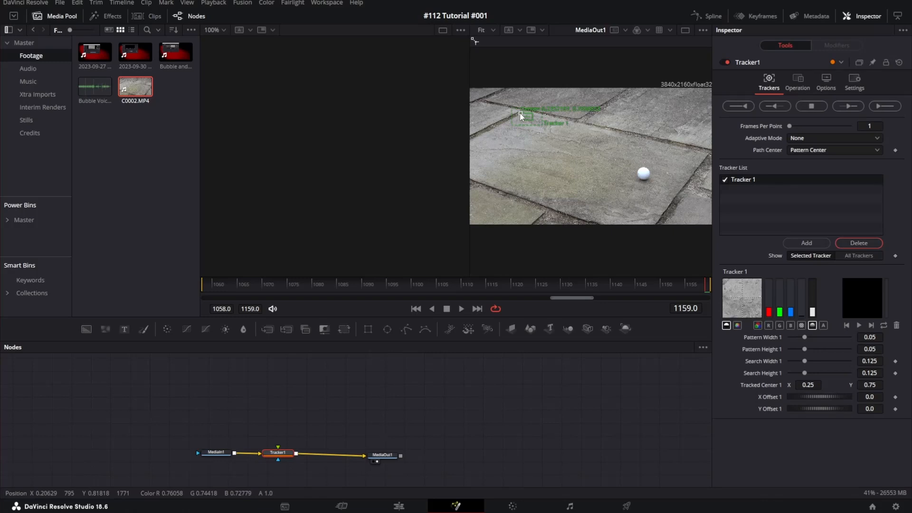
pyautogui.click(519, 113)
pyautogui.moveTo(521, 116); pyautogui.dragTo(637, 174)
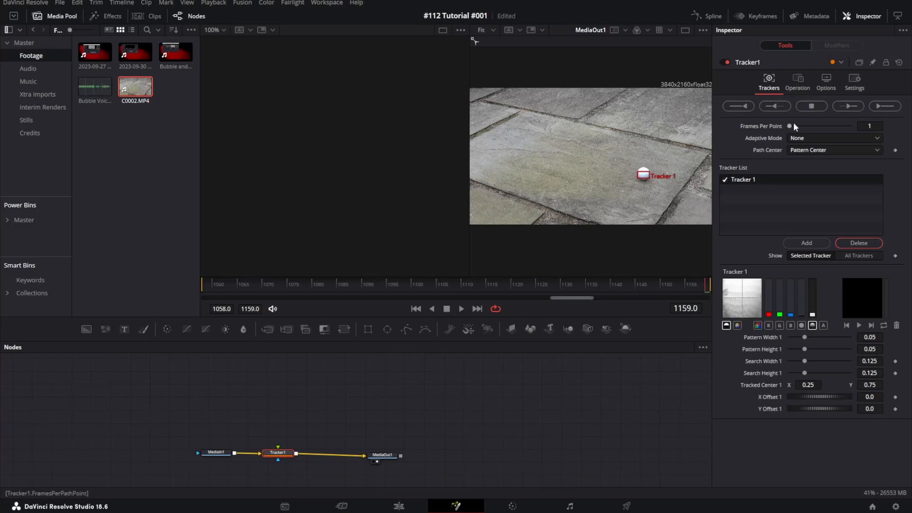
# - Set the Tracker1 node's operation to Match Move
pyautogui.click(795, 80)
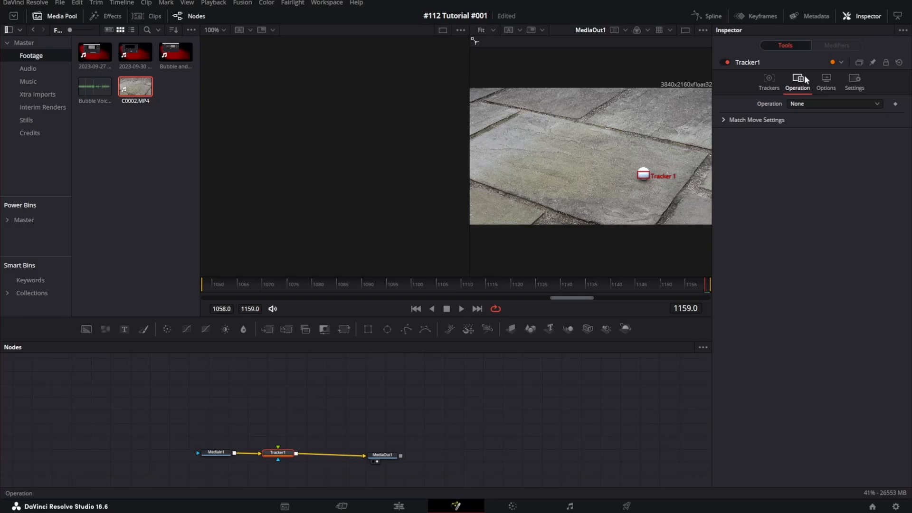
pyautogui.click(877, 105)
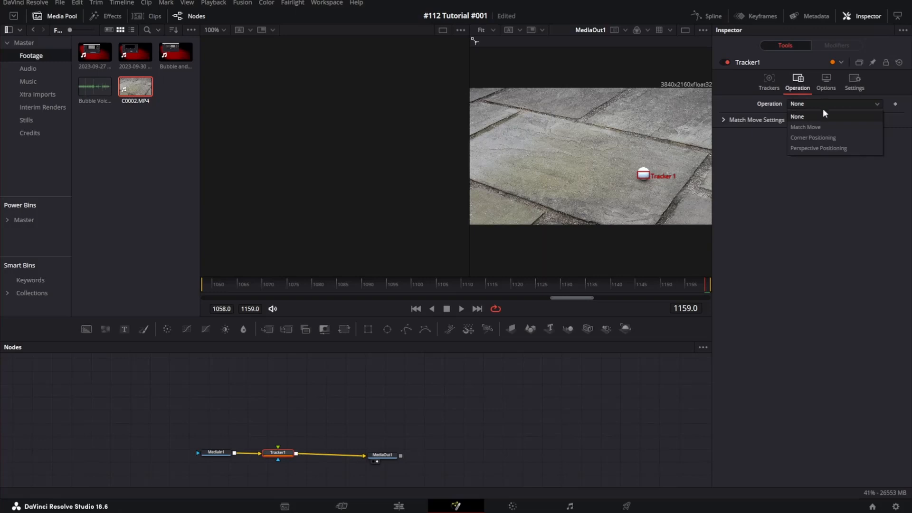
pyautogui.click(801, 127)
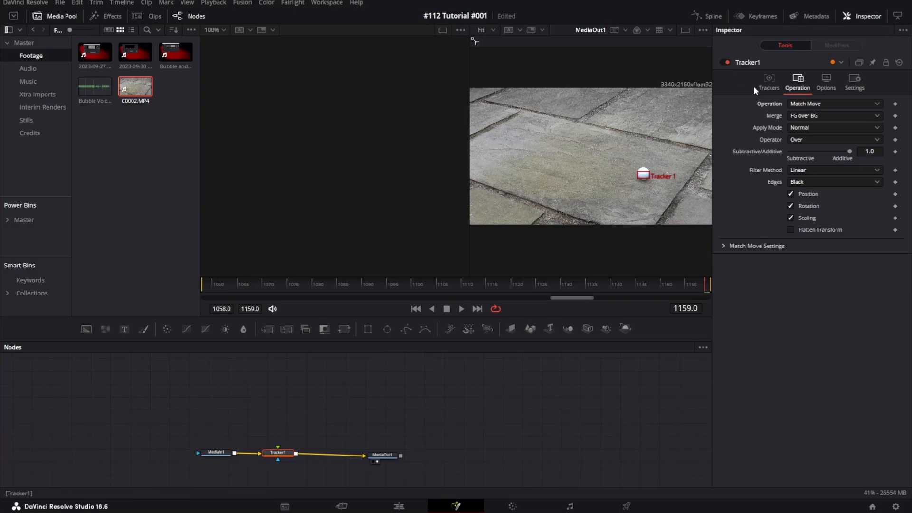
# - Track the ball in reverse from the last frame to the start of the clip
pyautogui.click(769, 80)
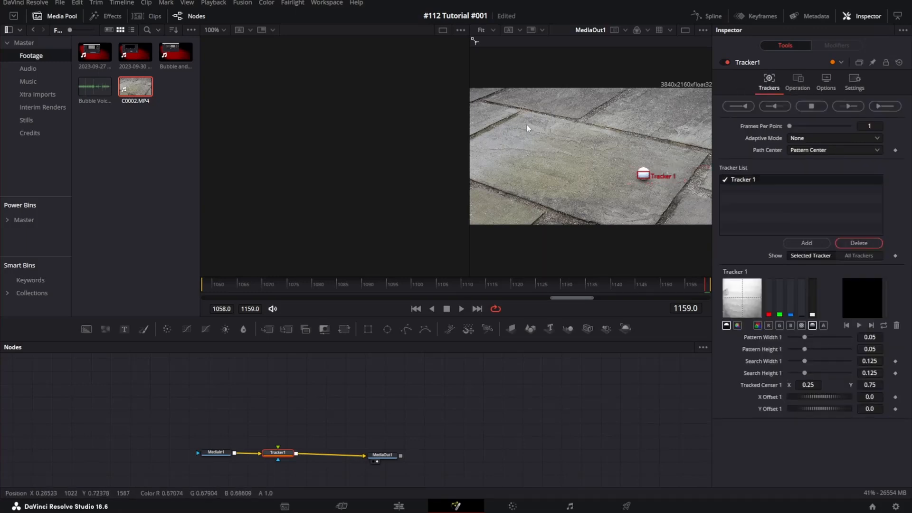
pyautogui.click(745, 107)
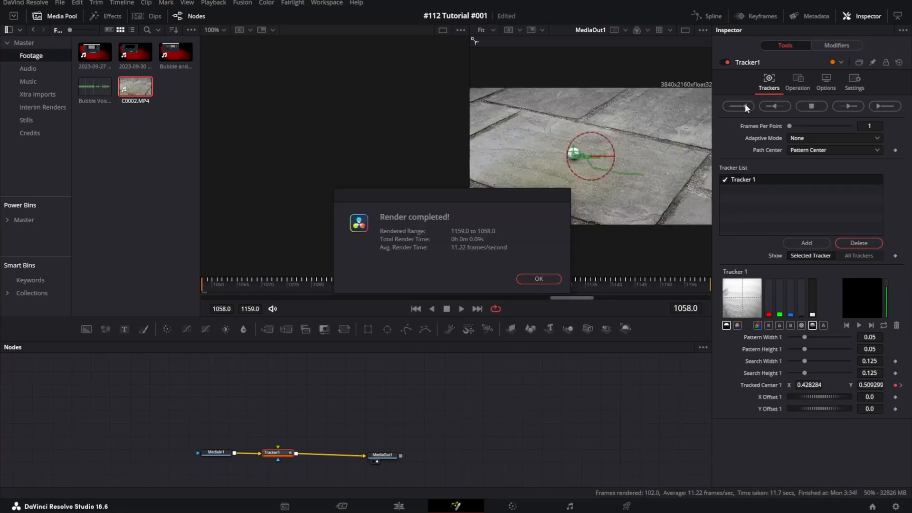
pyautogui.click(535, 279)
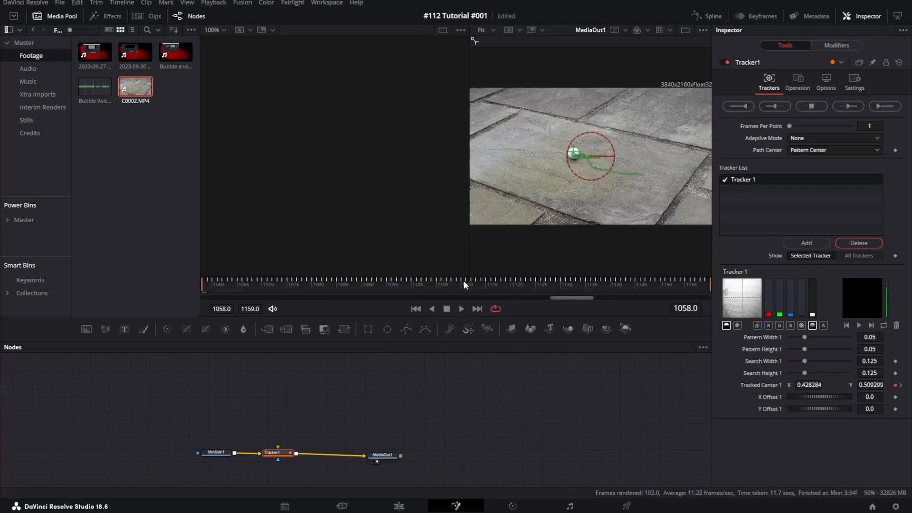
# - Add the SB 005.png still from the Stills bin to the node graph above the tracker and show it in the empty viewer
pyautogui.click(30, 119)
pyautogui.moveTo(140, 51); pyautogui.dragTo(292, 370)
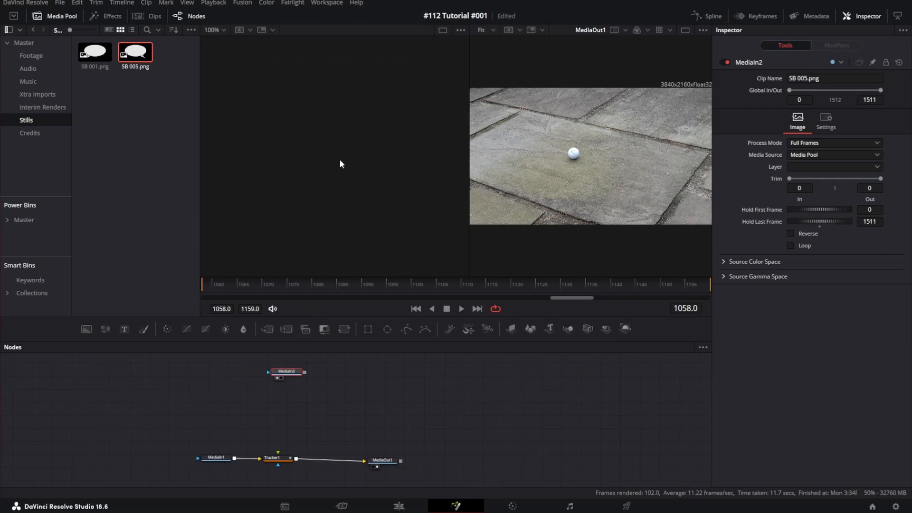
pyautogui.press('1')
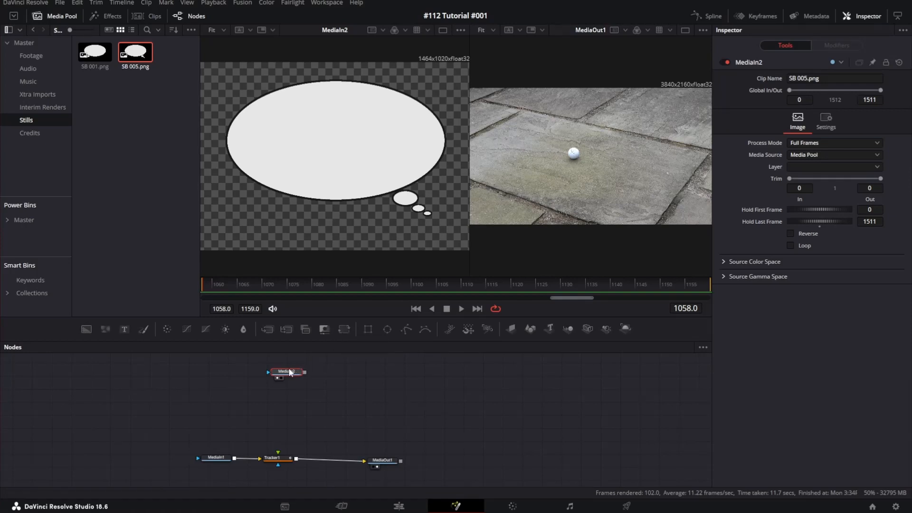
# - Add a Transform node after MediaIn2, place it below, and connect its output to Tracker1's foreground input
pyautogui.moveTo(287, 373)
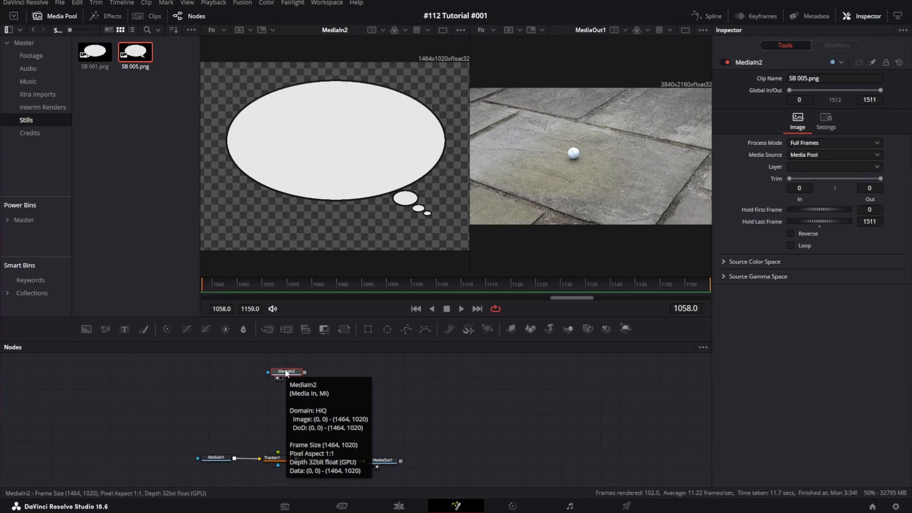
pyautogui.click(344, 328)
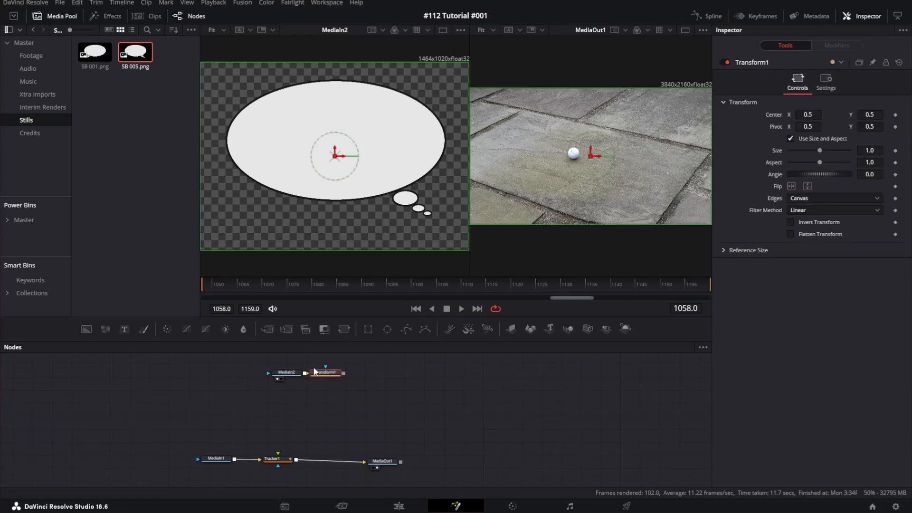
pyautogui.moveTo(323, 375); pyautogui.dragTo(318, 401)
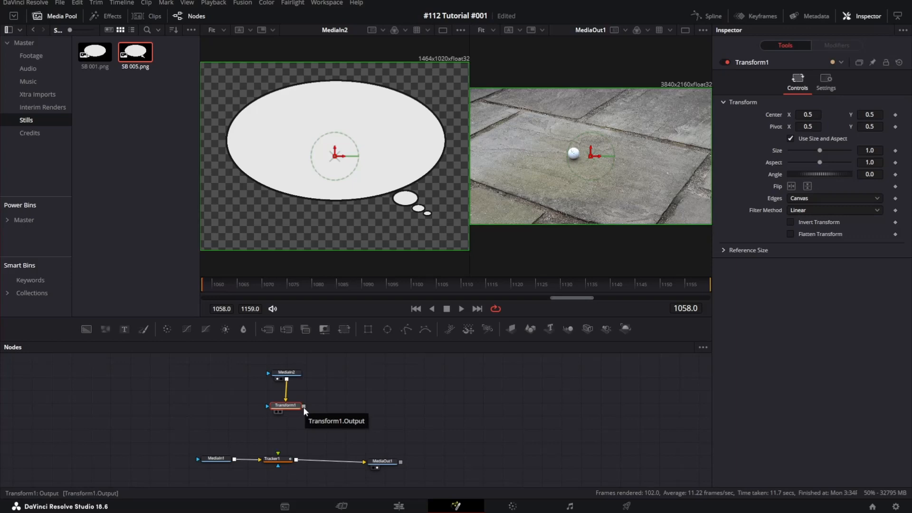
pyautogui.moveTo(303, 407); pyautogui.dragTo(309, 411)
pyautogui.moveTo(291, 448); pyautogui.dragTo(279, 453)
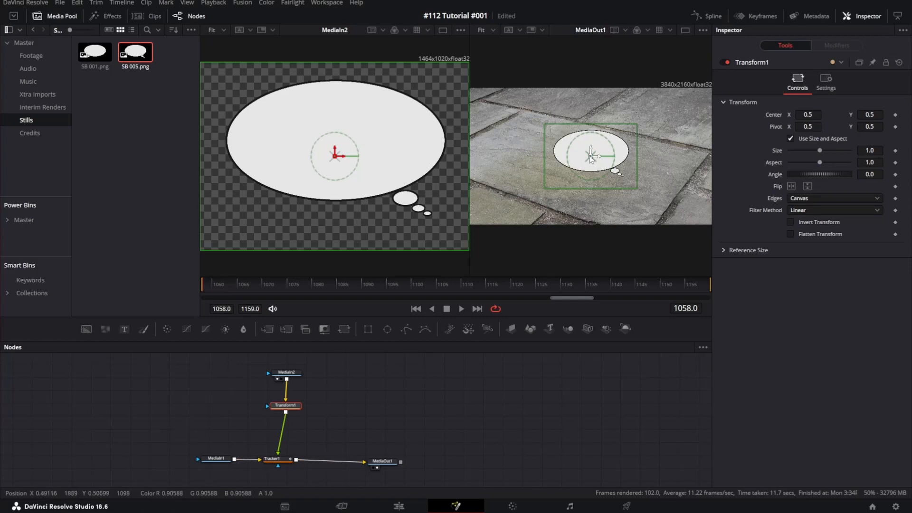
# - Move the thought bubble up beside the ball, to about centre X -0.117, Y 0.922, and preview the tracked motion
pyautogui.moveTo(591, 157); pyautogui.dragTo(534, 132)
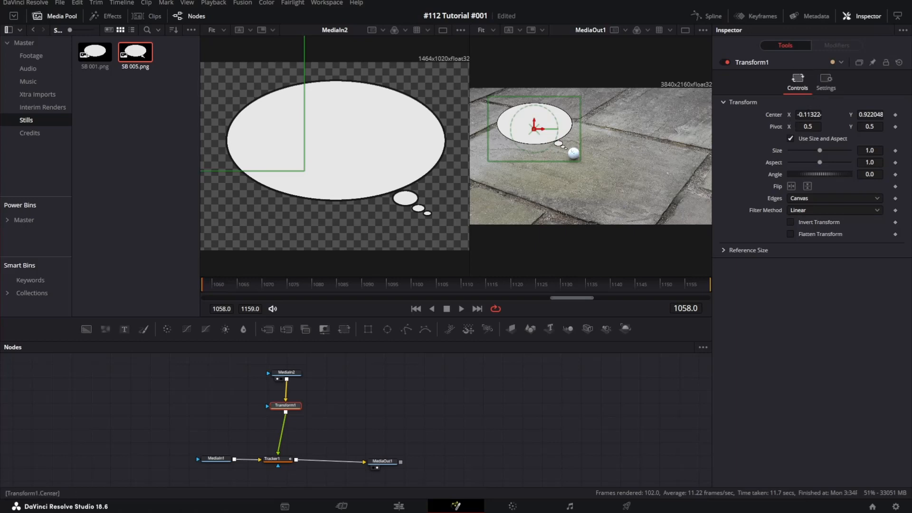
pyautogui.moveTo(808, 114)
pyautogui.mouseDown()
pyautogui.moveTo(781, 115)
pyautogui.moveTo(806, 114)
pyautogui.mouseUp()
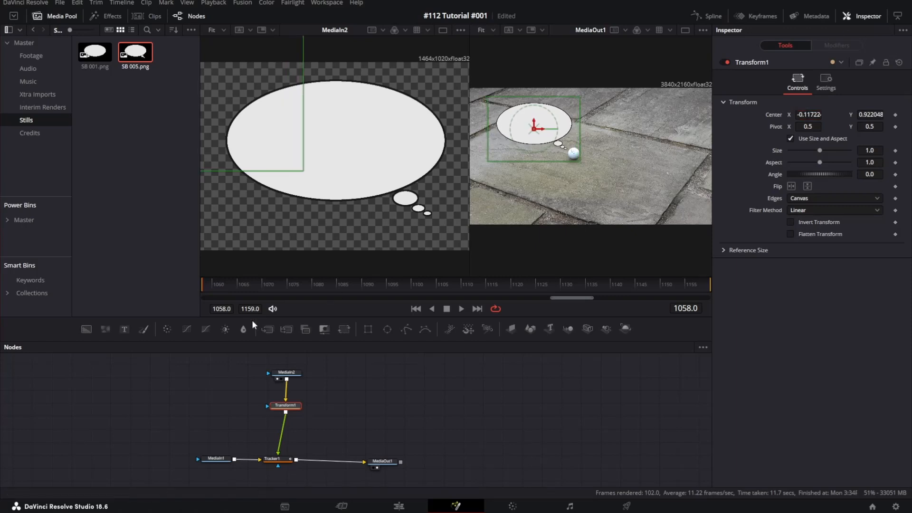
pyautogui.click(462, 309)
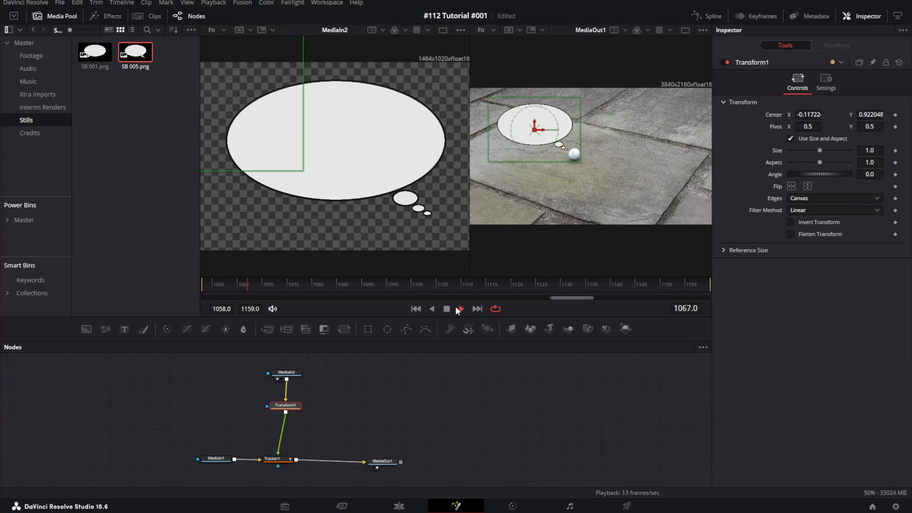
pyautogui.click(450, 308)
pyautogui.moveTo(360, 284); pyautogui.dragTo(195, 278)
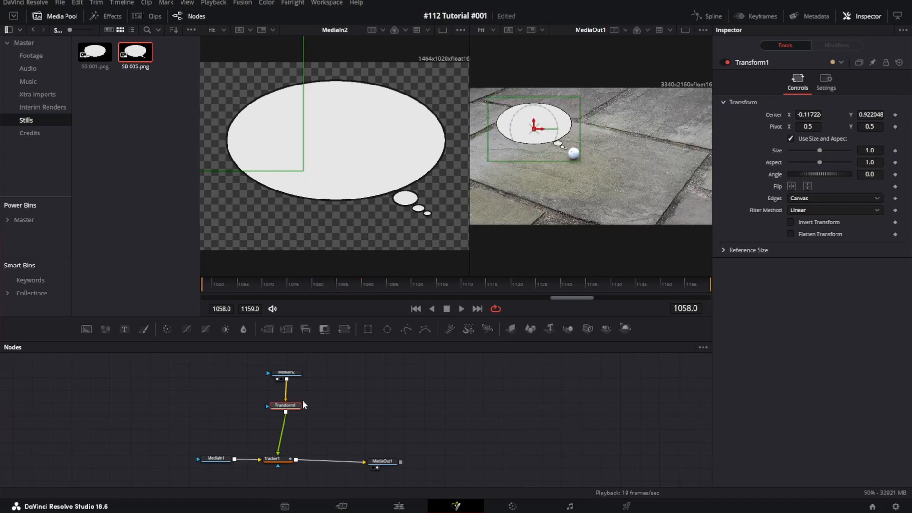
# - Space the MediaIn2 and Transform1 nodes apart and add a Text+ node merged with MediaIn2 before the transform
pyautogui.moveTo(282, 412); pyautogui.dragTo(279, 428)
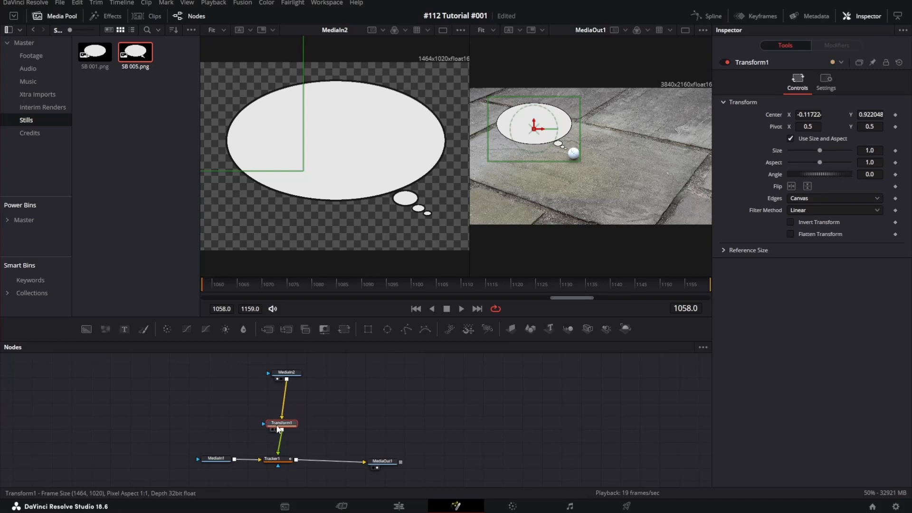
pyautogui.moveTo(286, 374); pyautogui.dragTo(285, 366)
pyautogui.click(286, 367)
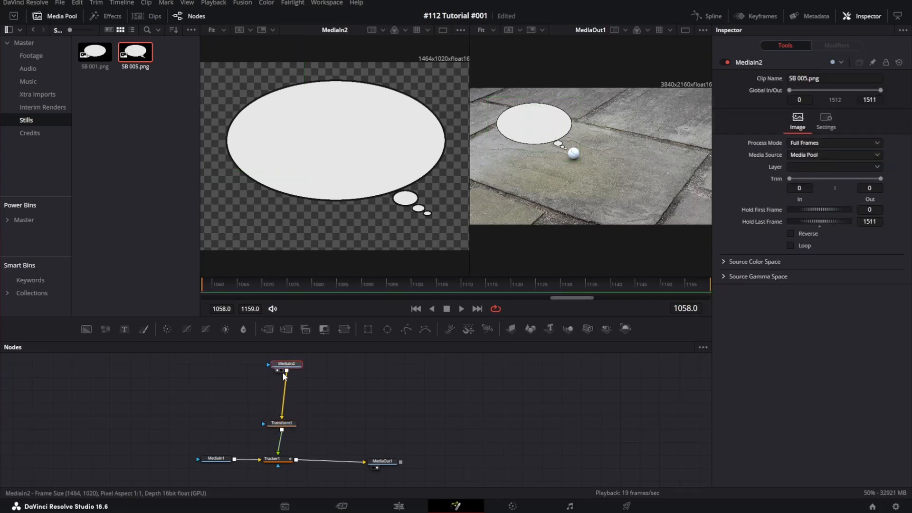
pyautogui.moveTo(285, 368); pyautogui.dragTo(283, 370)
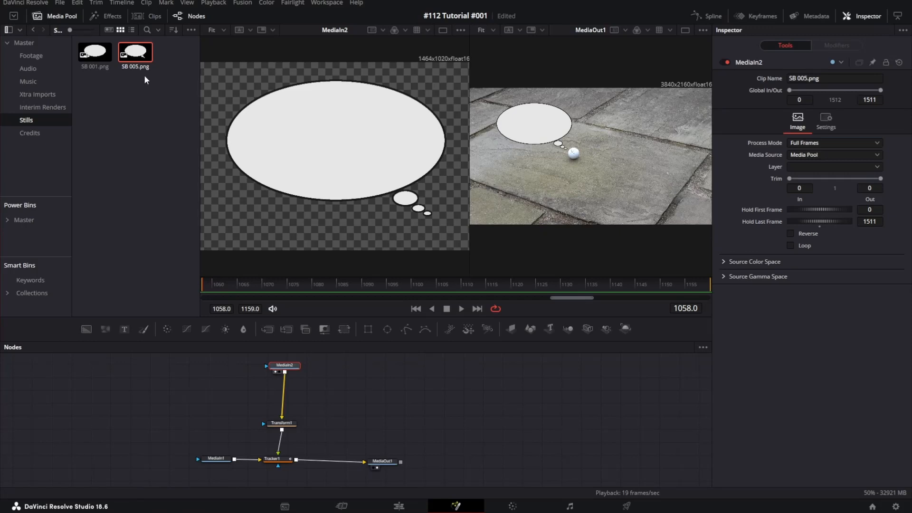
pyautogui.click(123, 327)
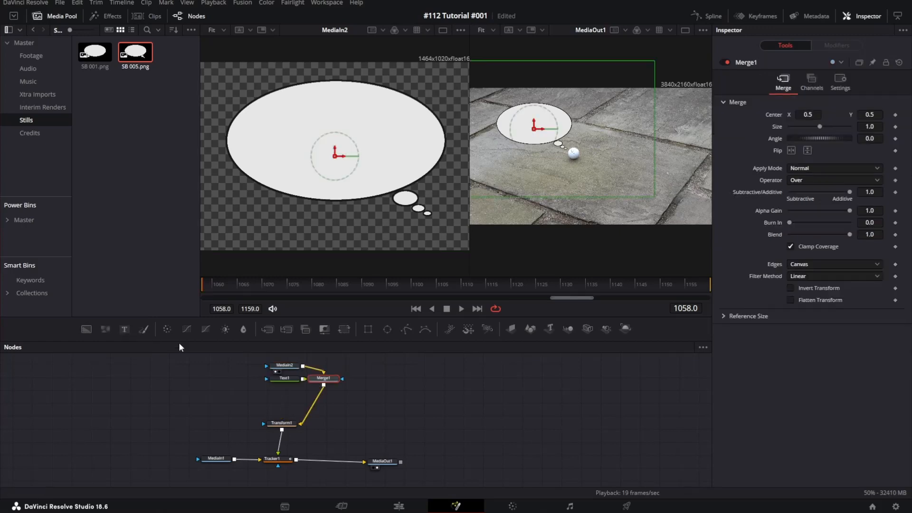
# - Tidy the node graph: set Text1 well left of Merge1 and stack MediaIn2 above Merge1, in line over Transform1
pyautogui.moveTo(292, 379); pyautogui.dragTo(167, 383)
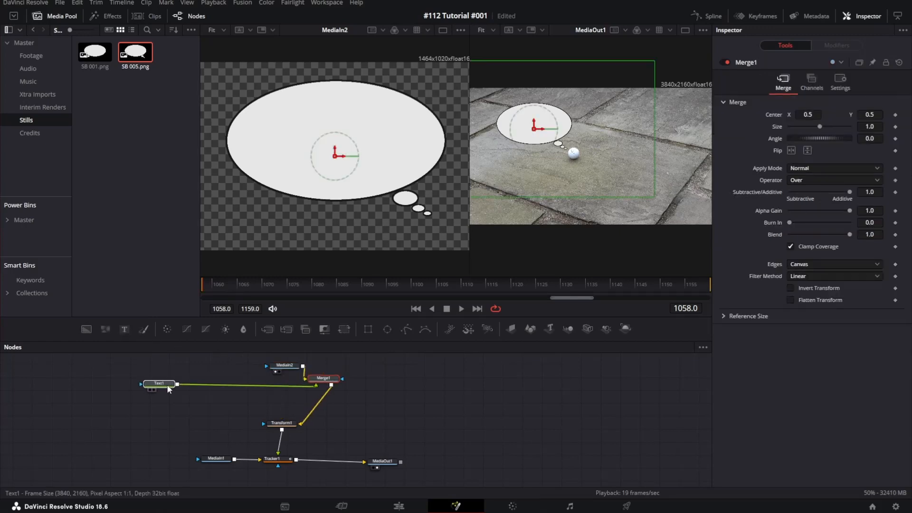
pyautogui.moveTo(321, 378); pyautogui.dragTo(286, 359)
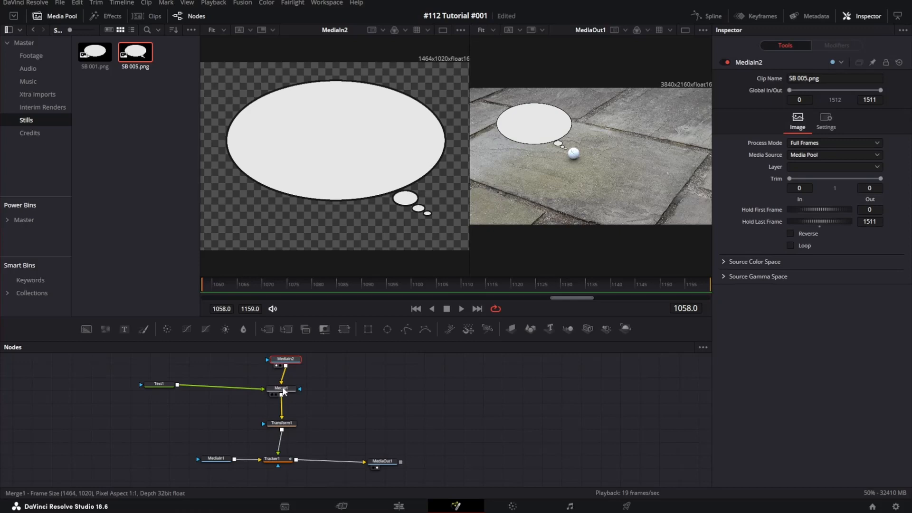
pyautogui.moveTo(283, 390); pyautogui.dragTo(285, 394)
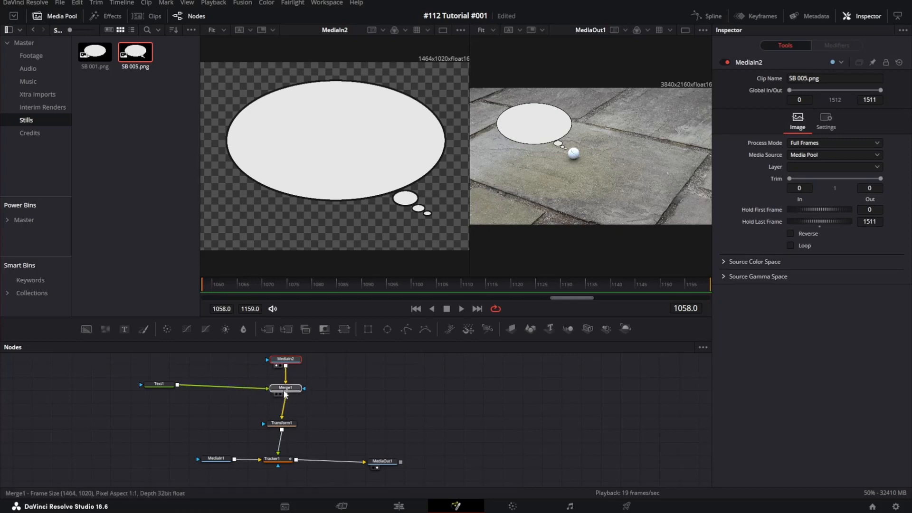
pyautogui.click(285, 393)
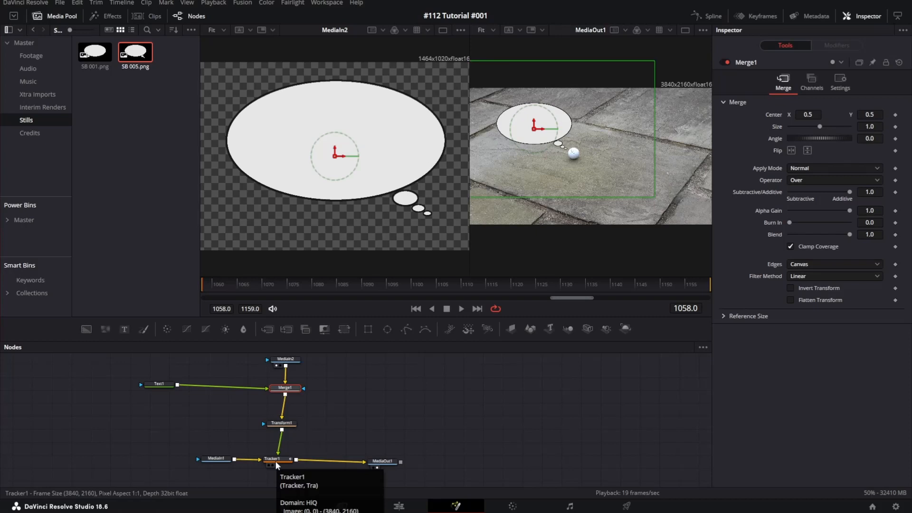
# - Give Text1 the two-line text "My bottom / is flat now", colour it black and set its size to about 0.067
pyautogui.click(153, 384)
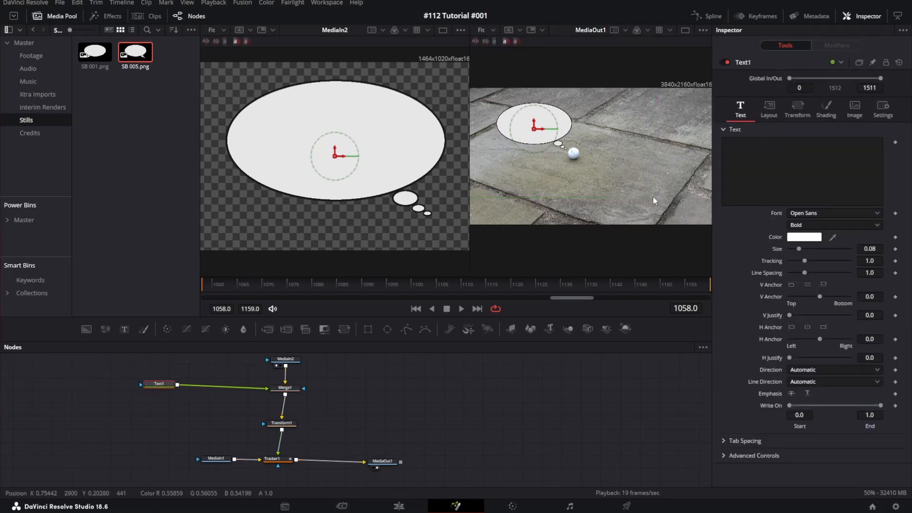
pyautogui.click(731, 145)
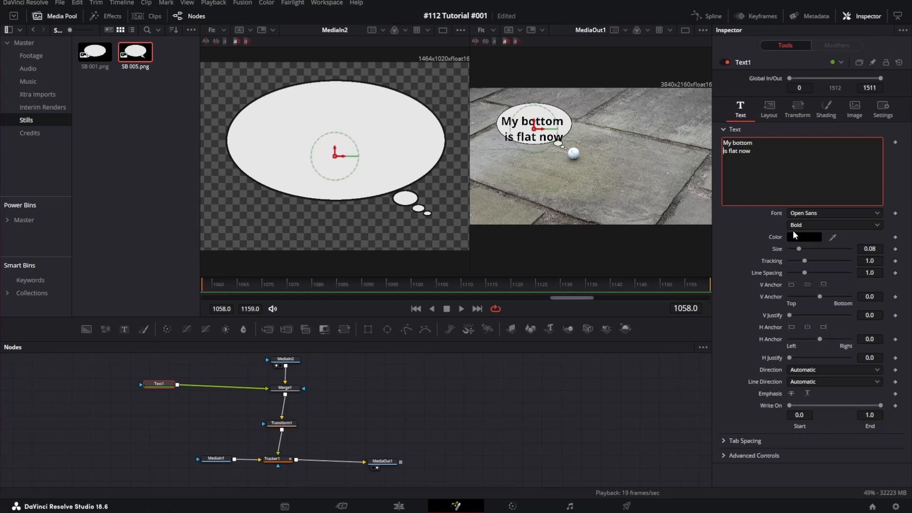
pyautogui.moveTo(798, 249); pyautogui.dragTo(797, 246)
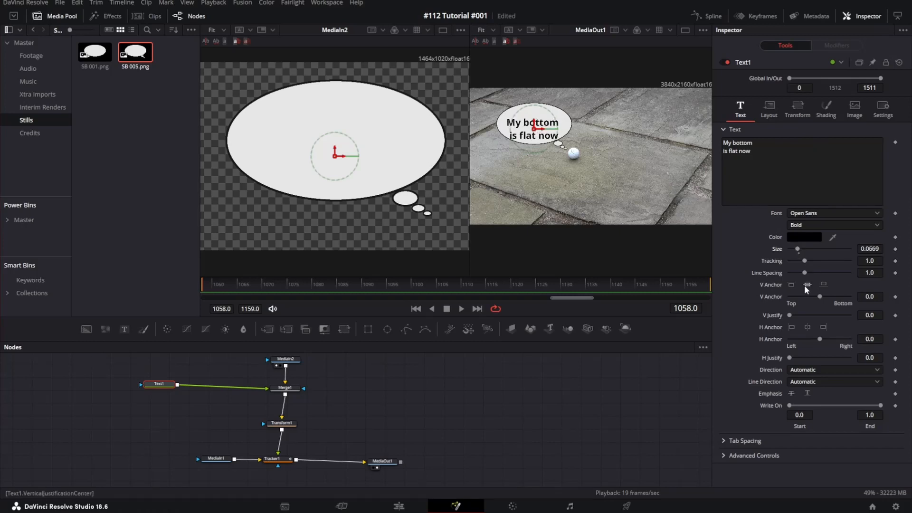
# - Raise the text inside the bubble to a layout centre Y of 0.535, and play back the tracked result
pyautogui.click(770, 106)
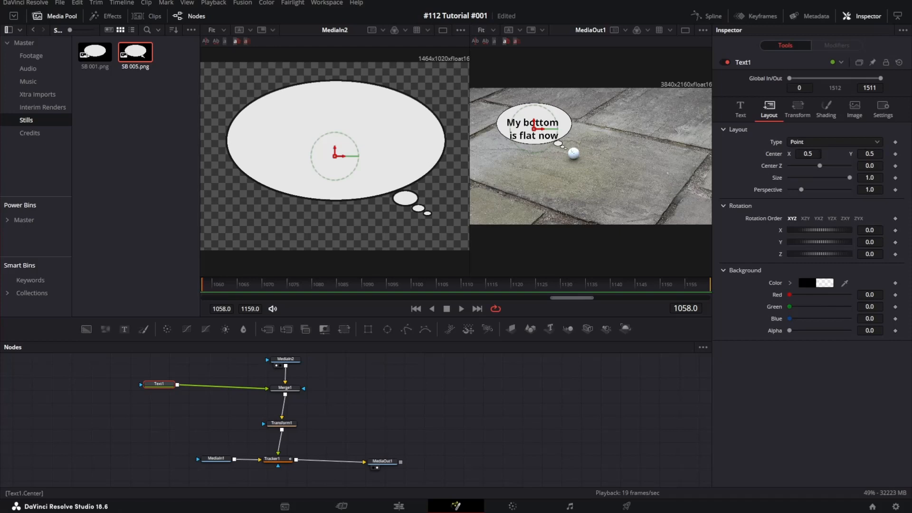
pyautogui.moveTo(869, 154); pyautogui.dragTo(886, 154)
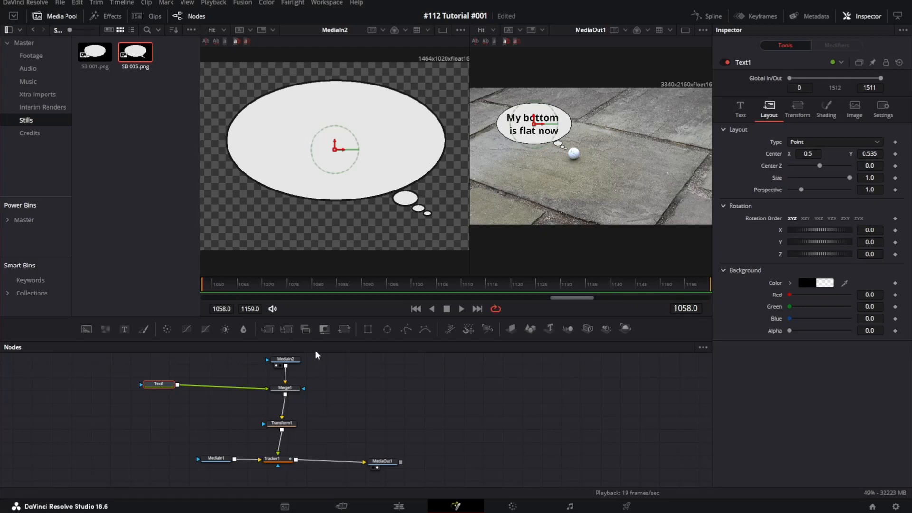
pyautogui.click(460, 308)
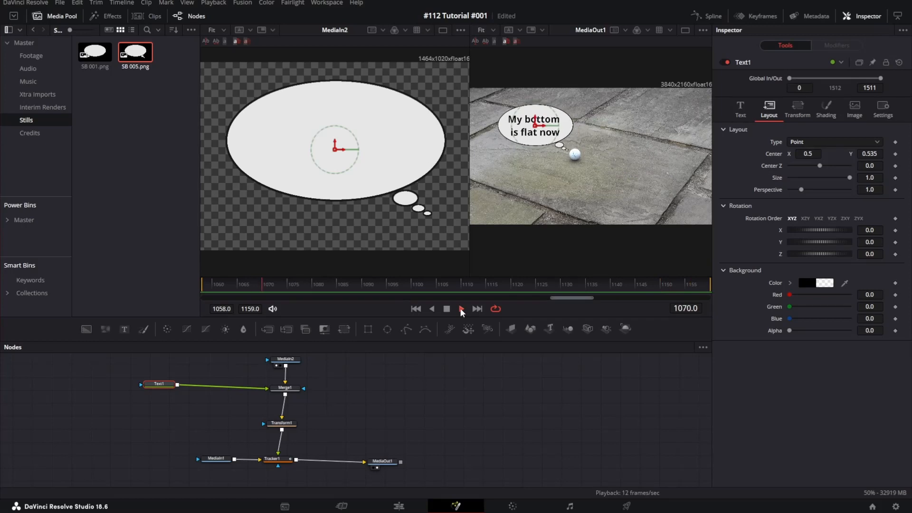
pyautogui.click(446, 309)
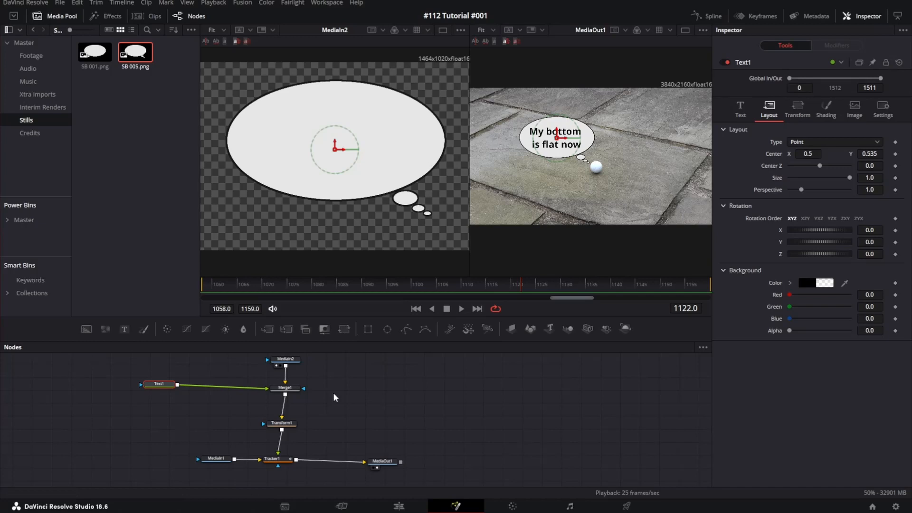
# - Set the apply mode in Tracker1's operation settings to Darken
pyautogui.click(274, 460)
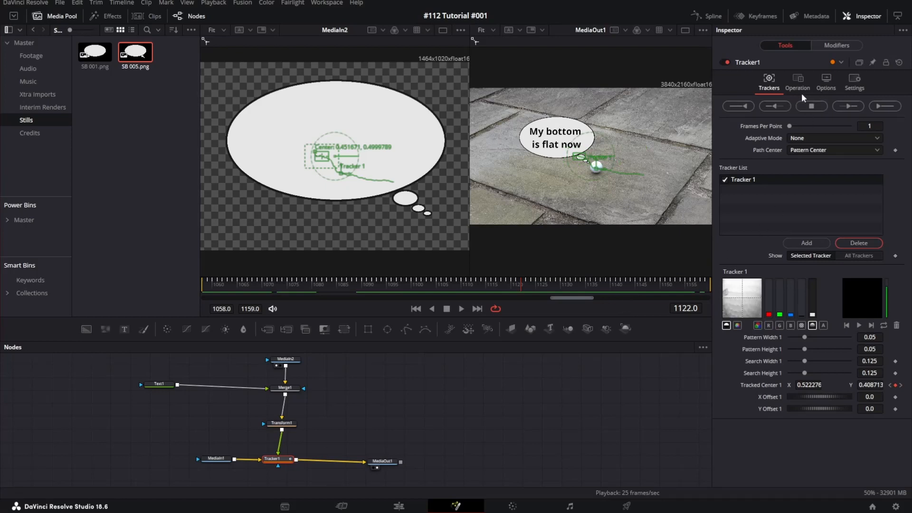
pyautogui.click(796, 82)
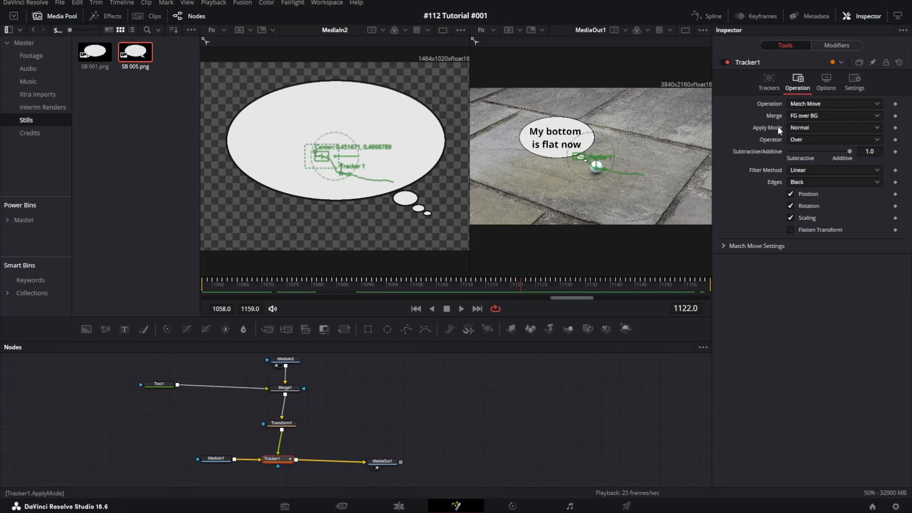
pyautogui.click(876, 128)
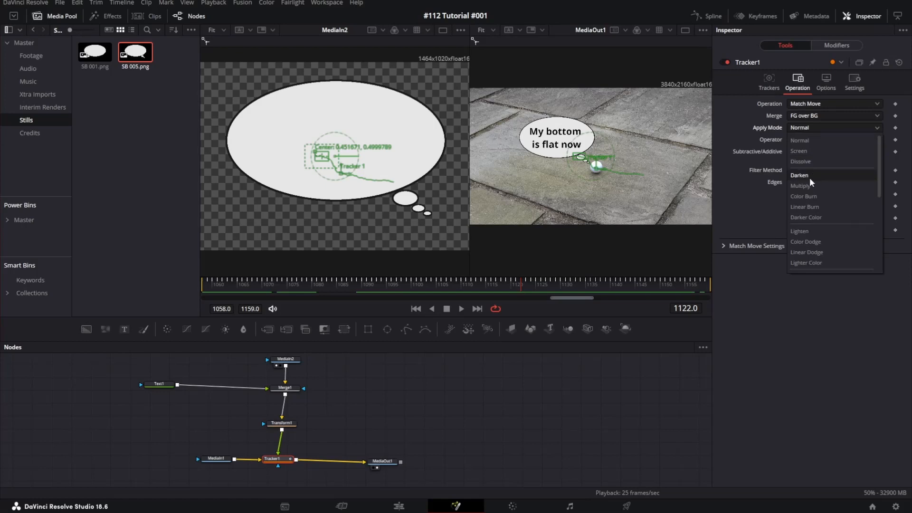
pyautogui.click(808, 176)
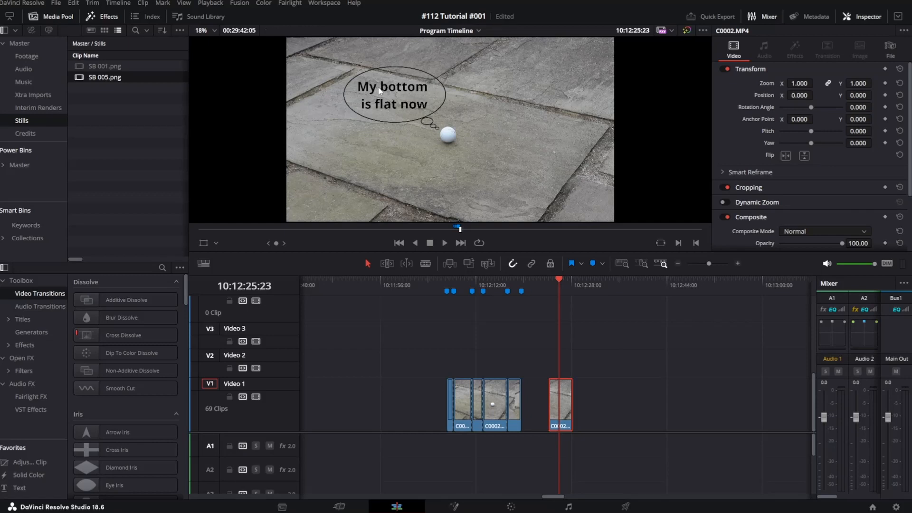
# - In the edit timeline, move the thought-bubble clip to Video 2 above the second C0002 clip, and set the playhead at the sequence's start
pyautogui.moveTo(560, 403); pyautogui.dragTo(493, 375)
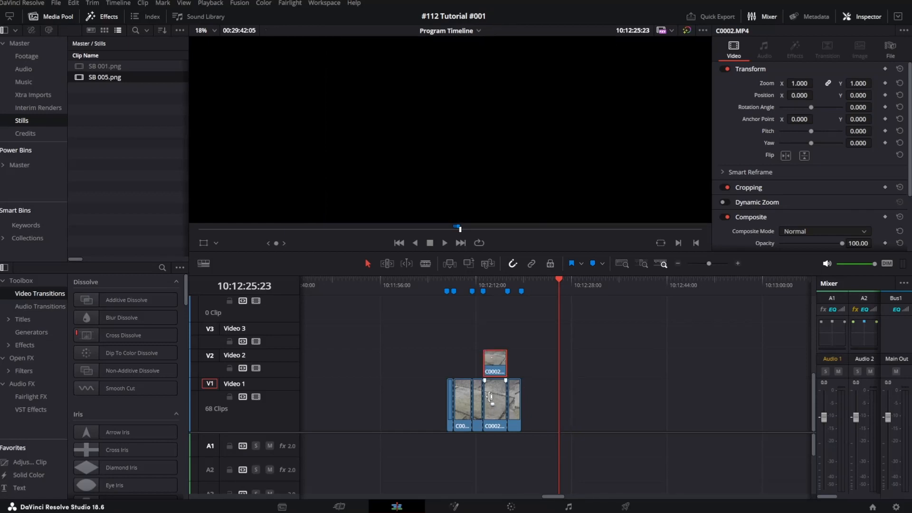
pyautogui.click(446, 280)
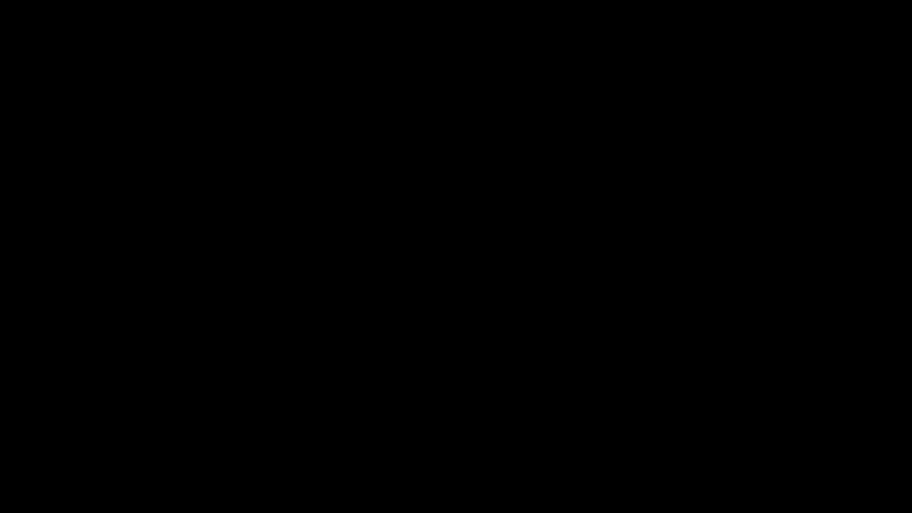